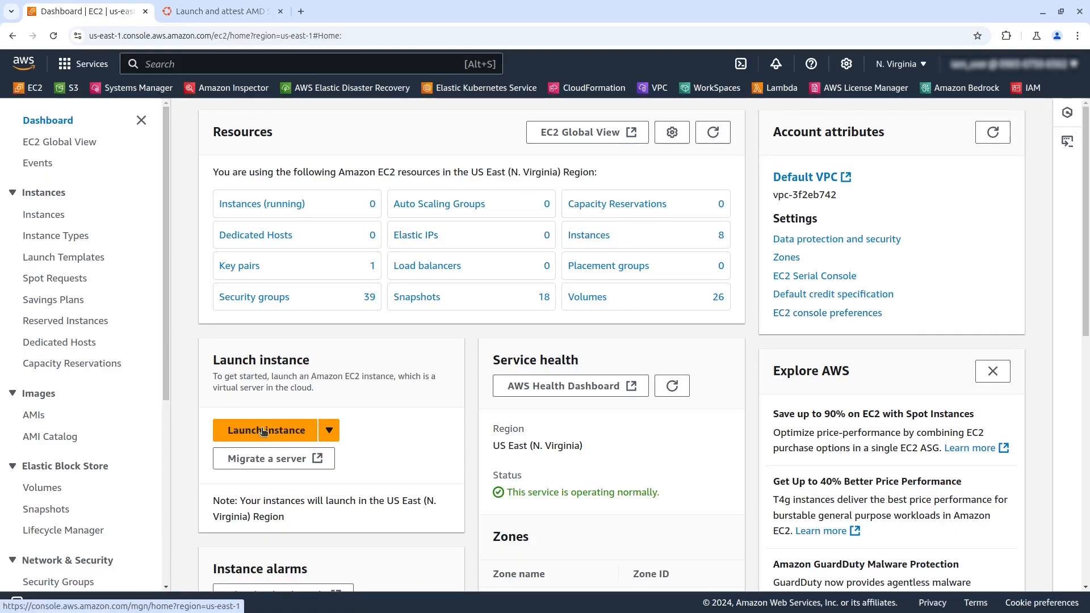
# - Switch the region to US East (Ohio) and start launching a new EC2 instance
pyautogui.click(907, 65)
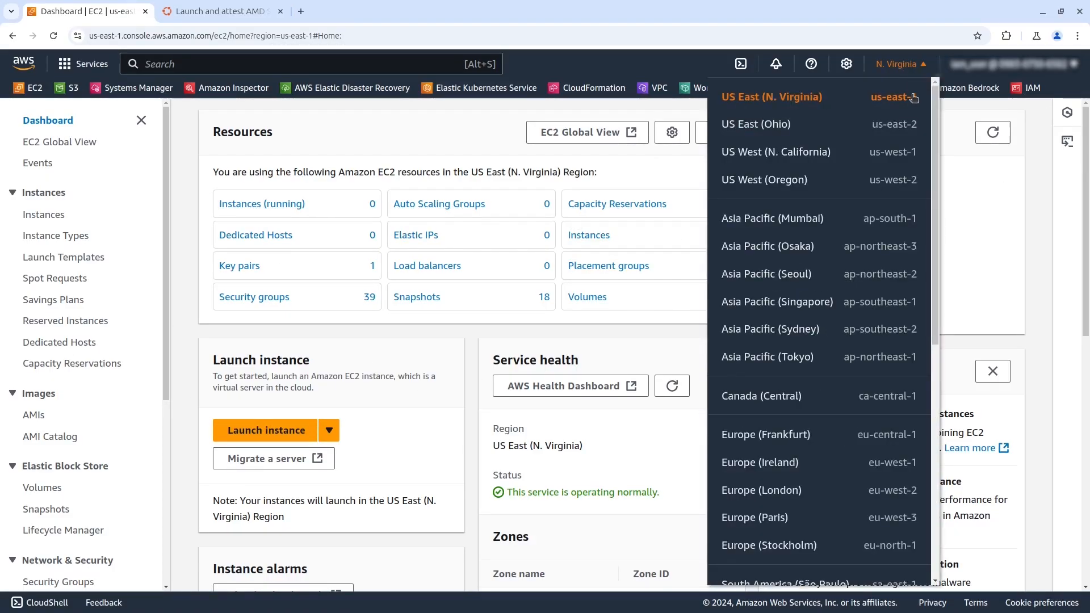
pyautogui.click(892, 129)
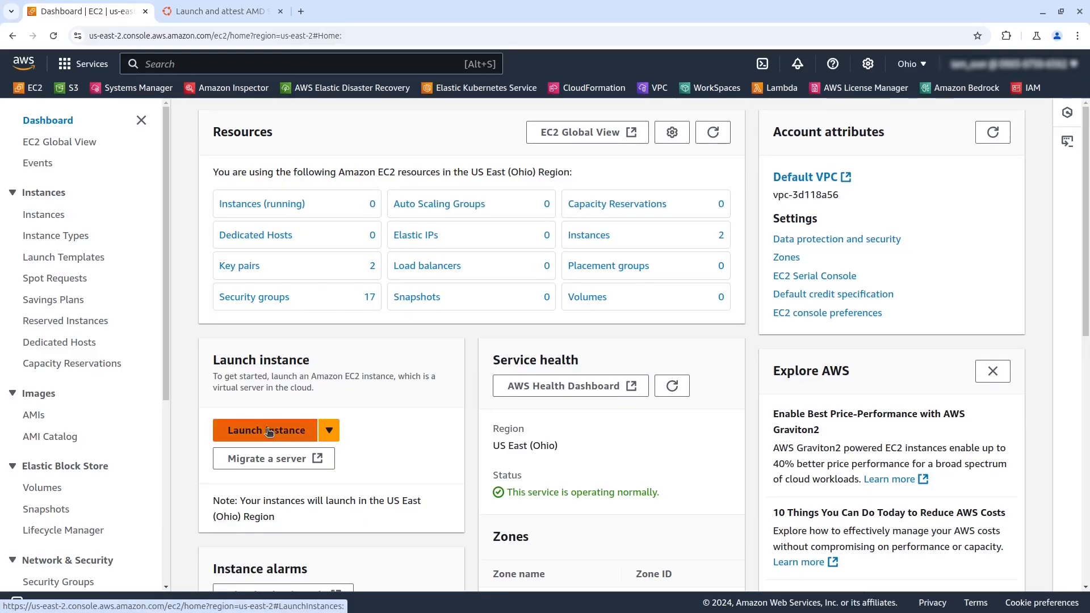
pyautogui.click(271, 431)
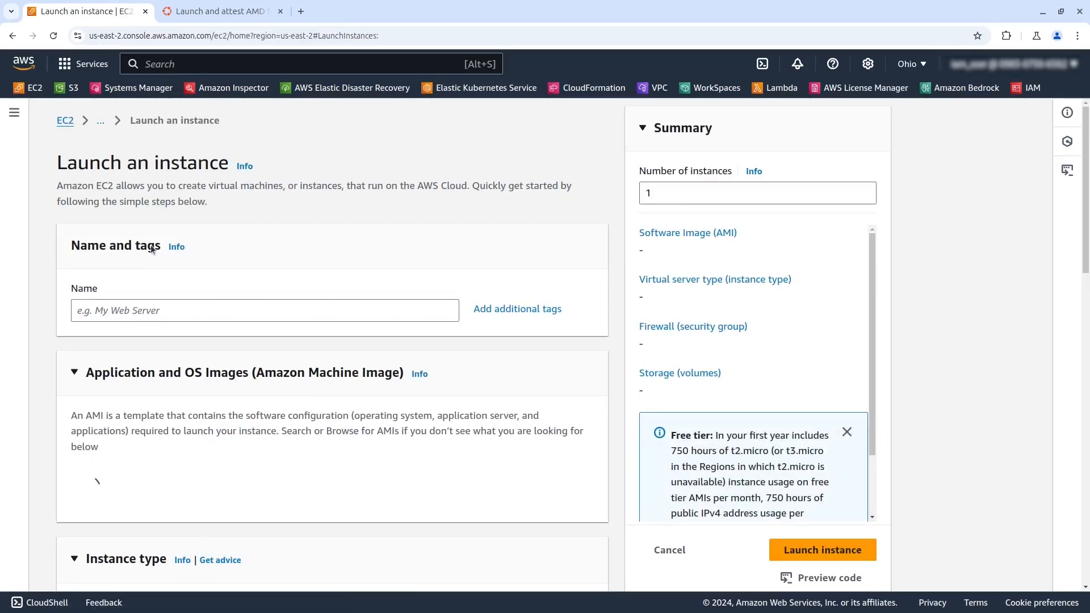
# - Name the new instance "My Ubuntu server AMD SEV-SNP"
pyautogui.click(99, 310)
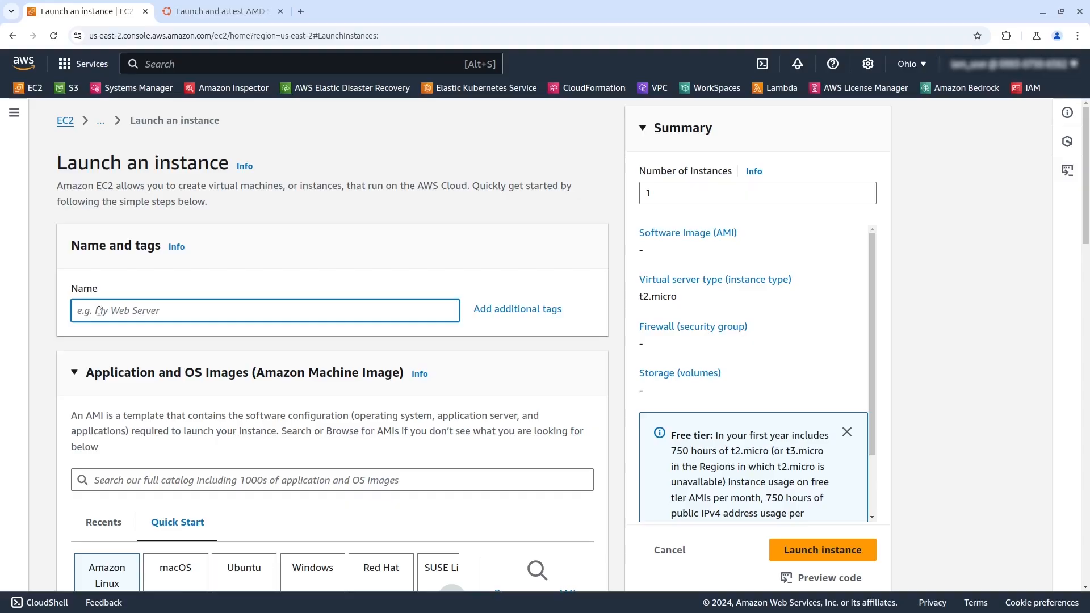
pyautogui.write('My Ubuntu server AMD')
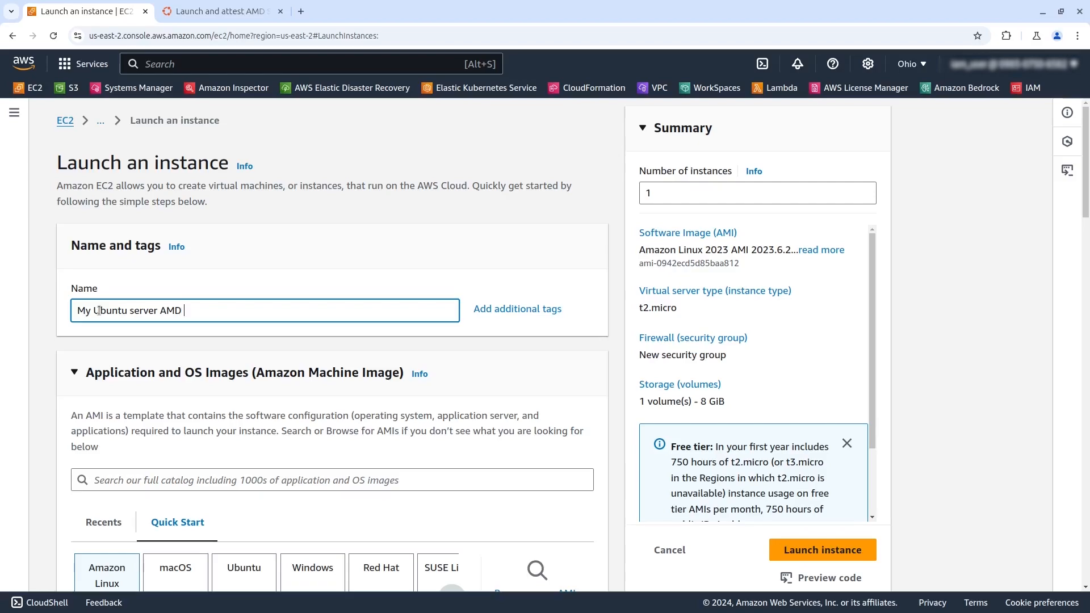
pyautogui.write(' SEV-SNP')
# - Choose Ubuntu as the operating system image, keeping Ubuntu Server 24.04 LTS (HVM), SSD Volume Type as the AMI
pyautogui.scroll(-6, 339, 260)
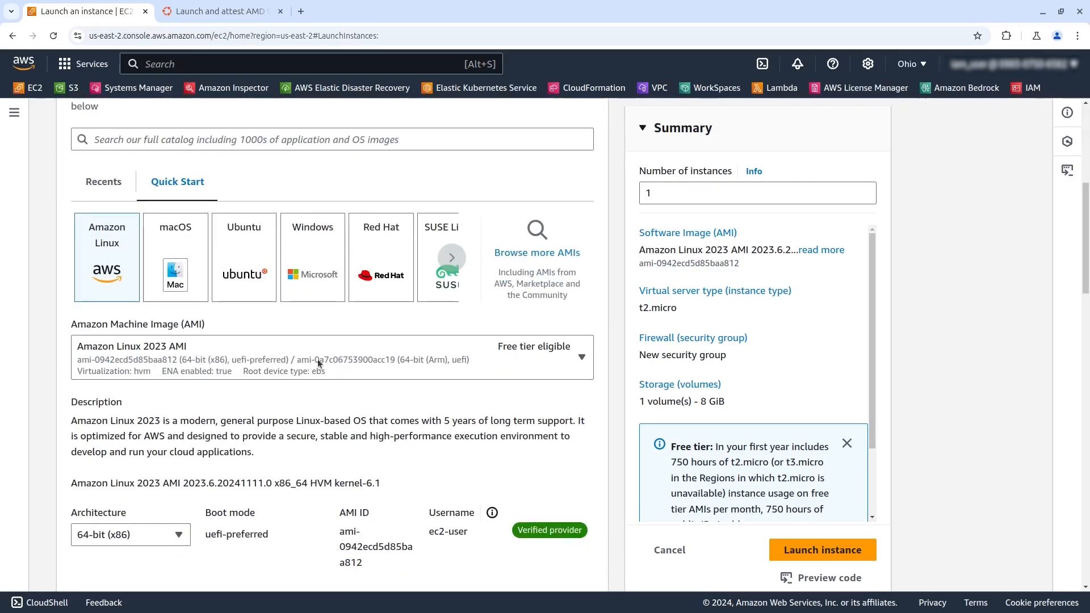
pyautogui.click(254, 301)
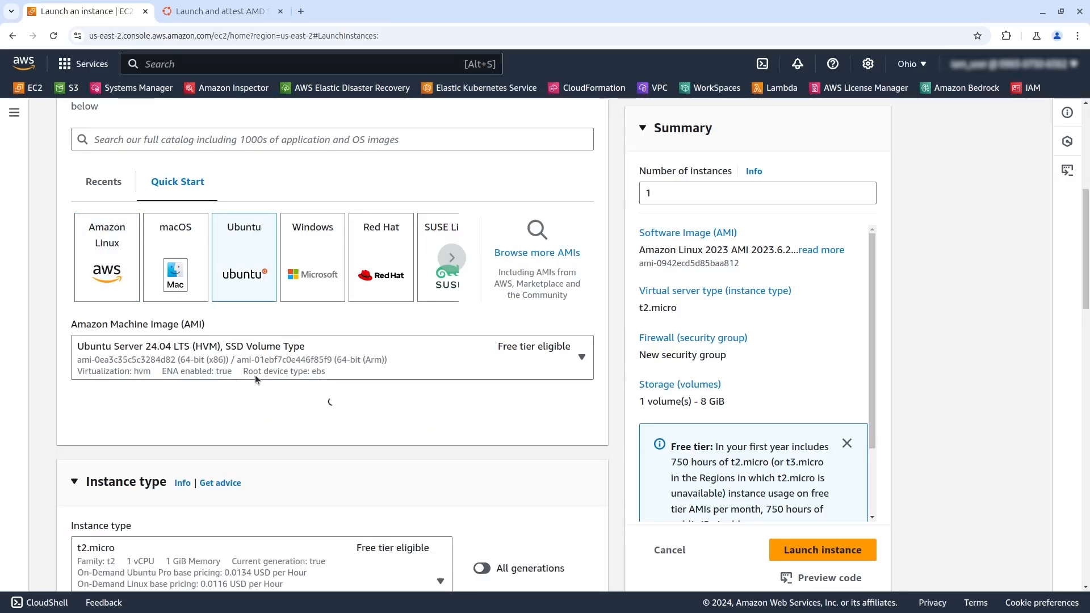
pyautogui.click(203, 360)
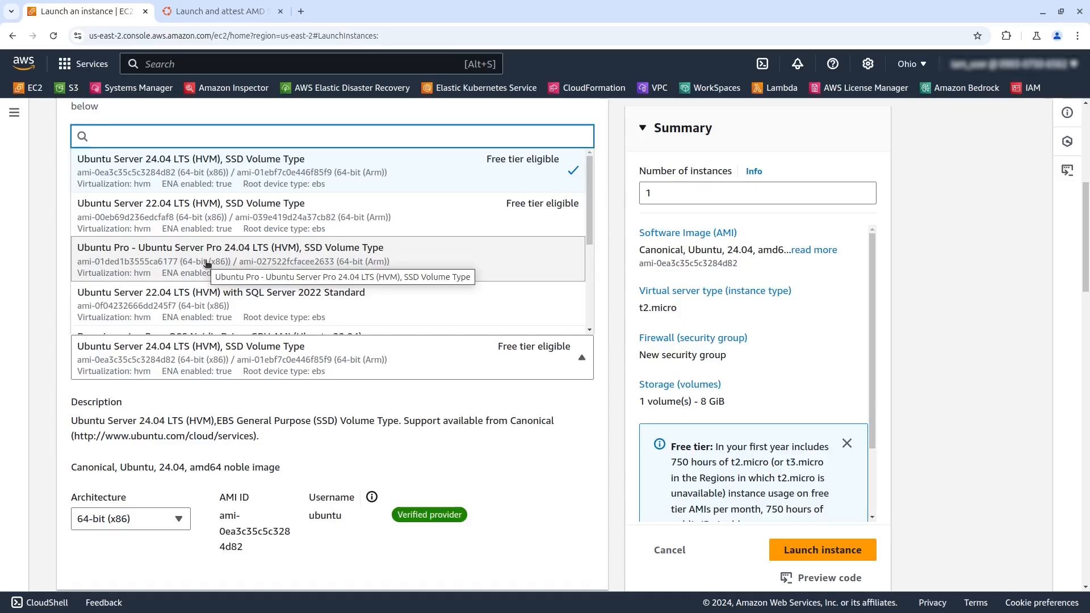
pyautogui.click(46, 298)
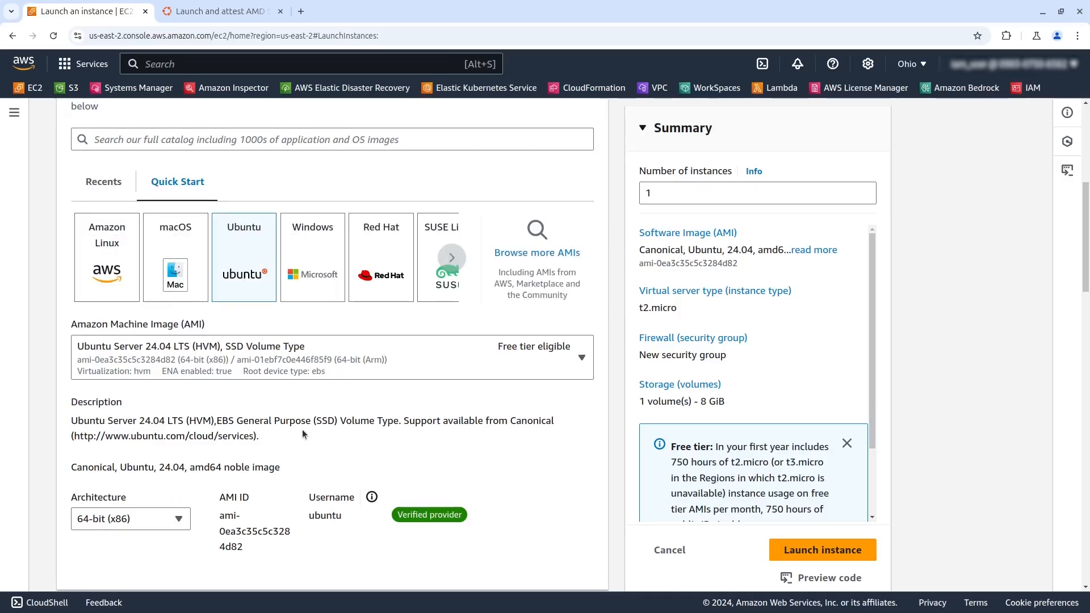
# - Search the instance types for c6a and set the instance type to c6a.large
pyautogui.scroll(-7, 326, 401)
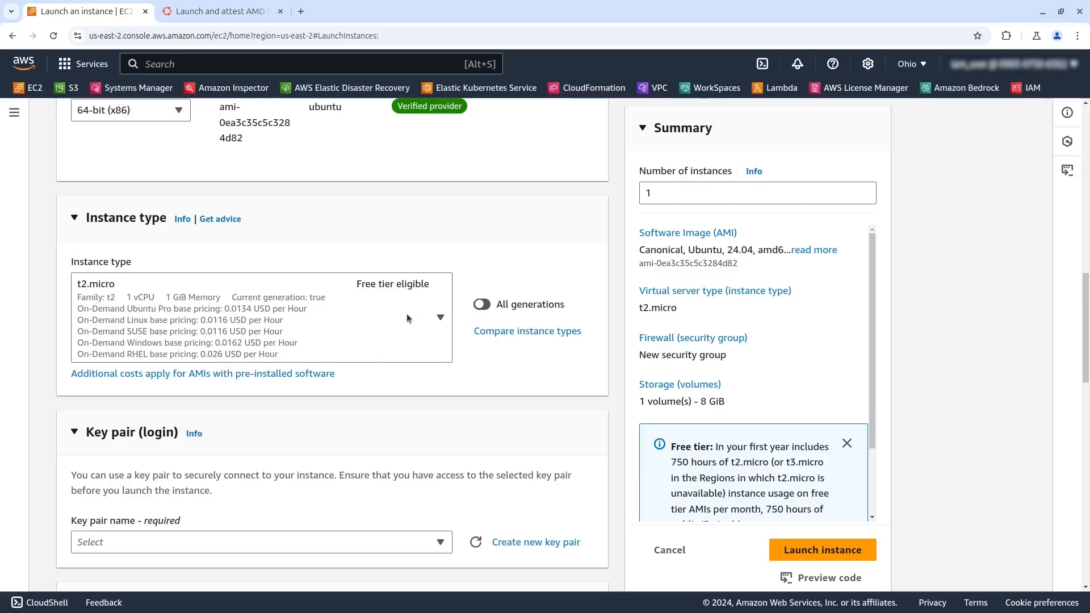
pyautogui.click(207, 324)
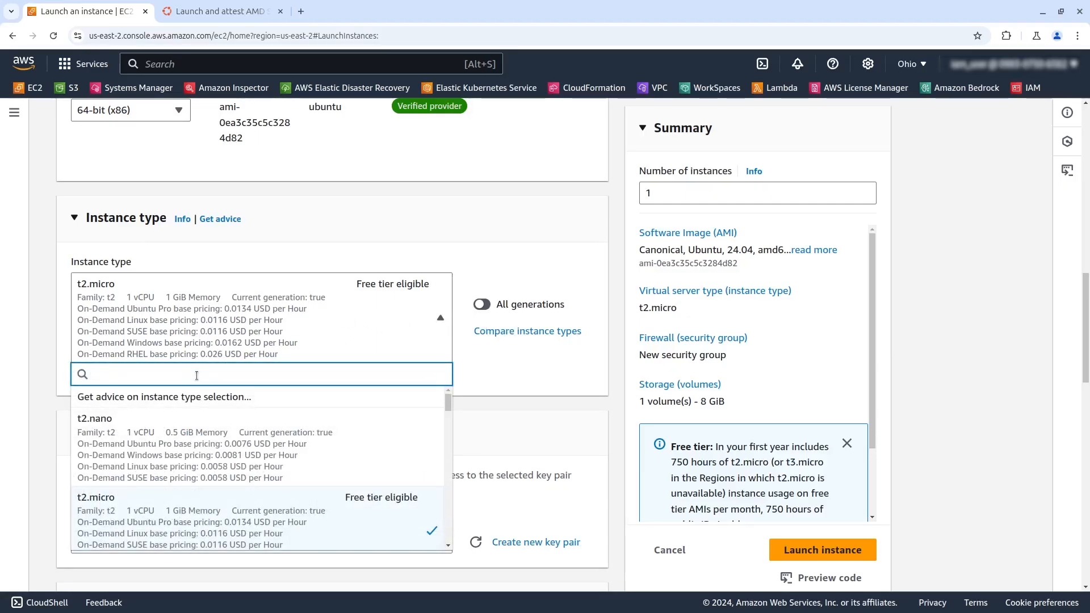
pyautogui.write('c6a')
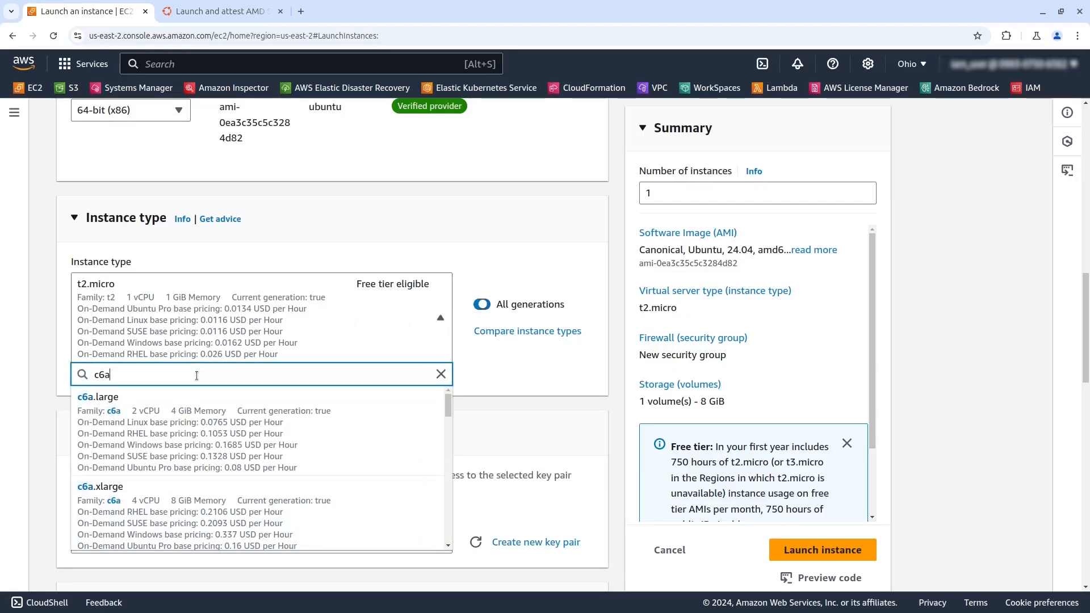
pyautogui.click(183, 416)
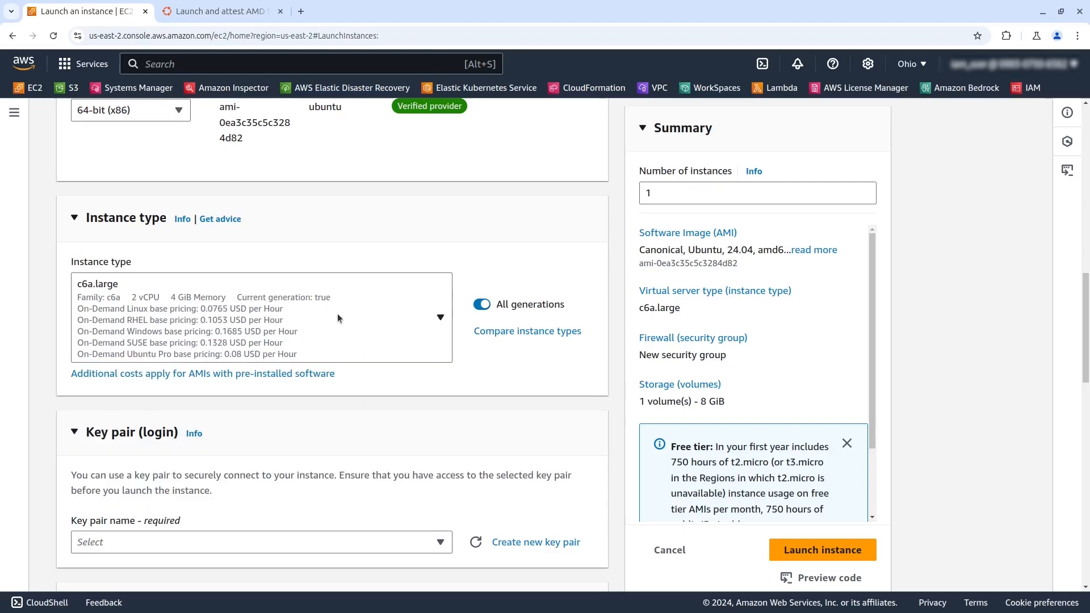
# - Select the existing key pair us-east-2-kp for logging in to the instance
pyautogui.scroll(-3, 482, 330)
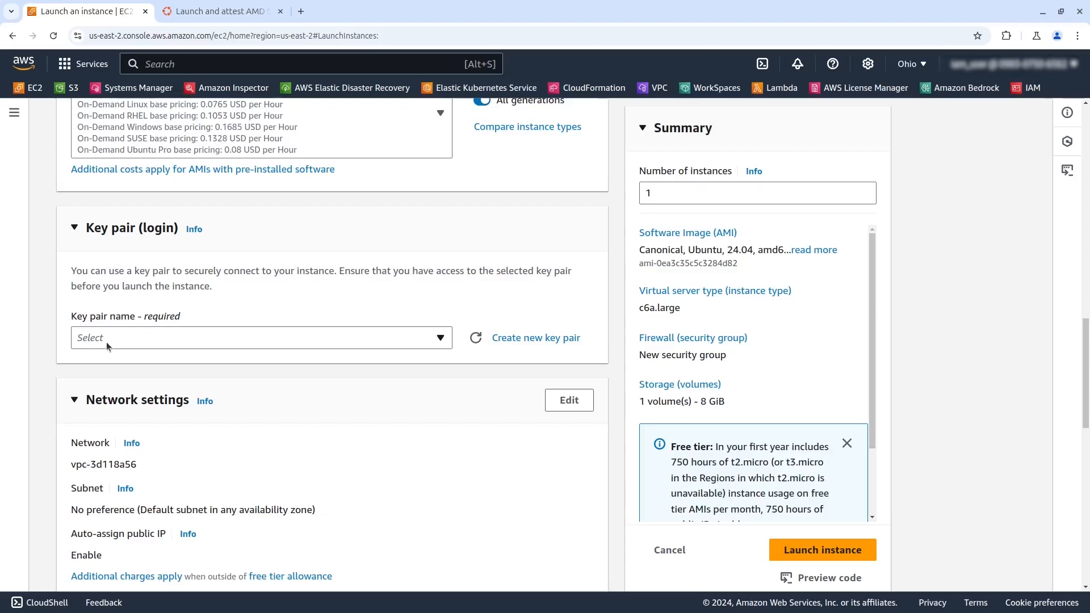
pyautogui.click(107, 343)
pyautogui.click(107, 405)
# - Review the default network and storage settings and expand the instance's advanced details
pyautogui.scroll(-4, 113, 254)
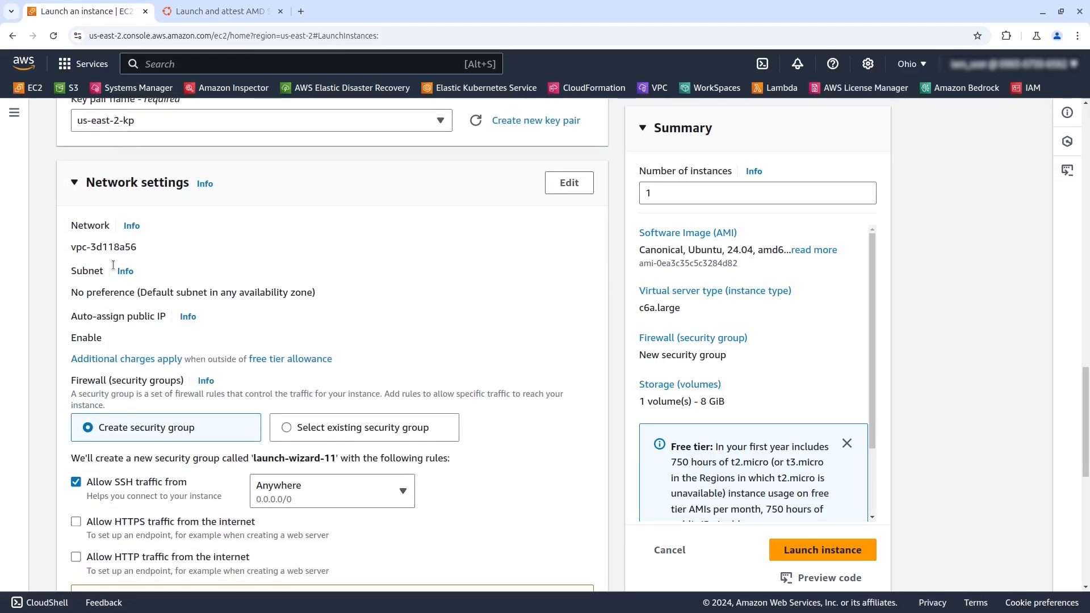
pyautogui.scroll(-3, 184, 298)
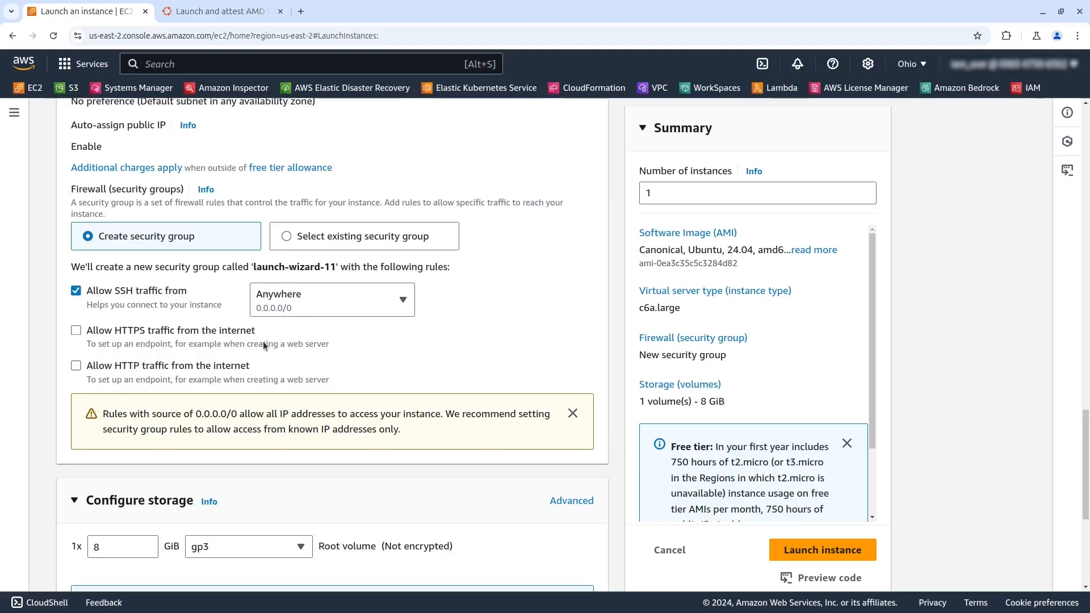
pyautogui.scroll(-4, 263, 342)
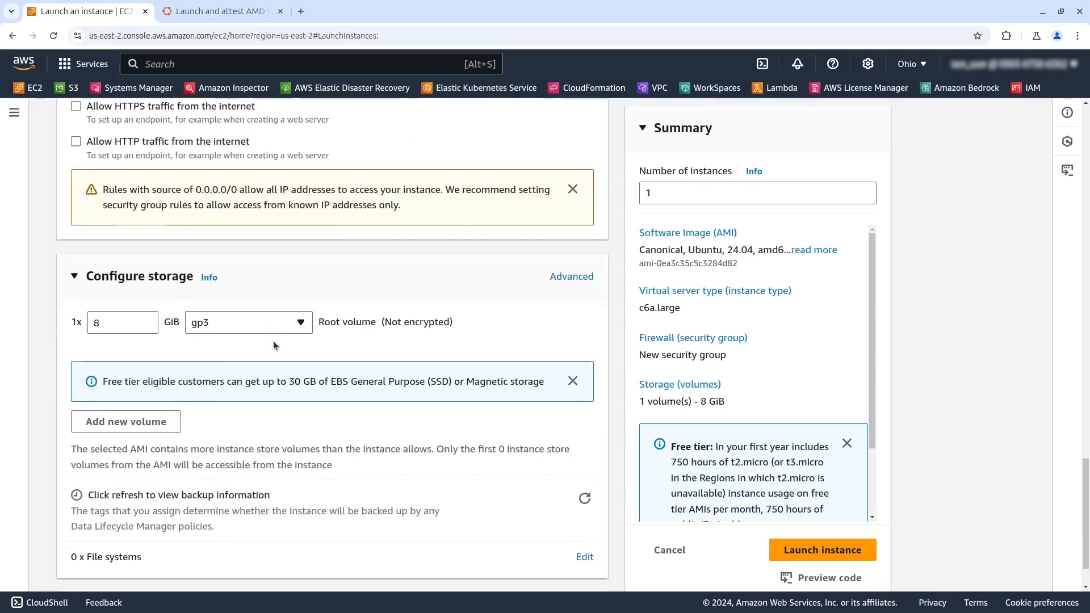
pyautogui.scroll(-1, 274, 344)
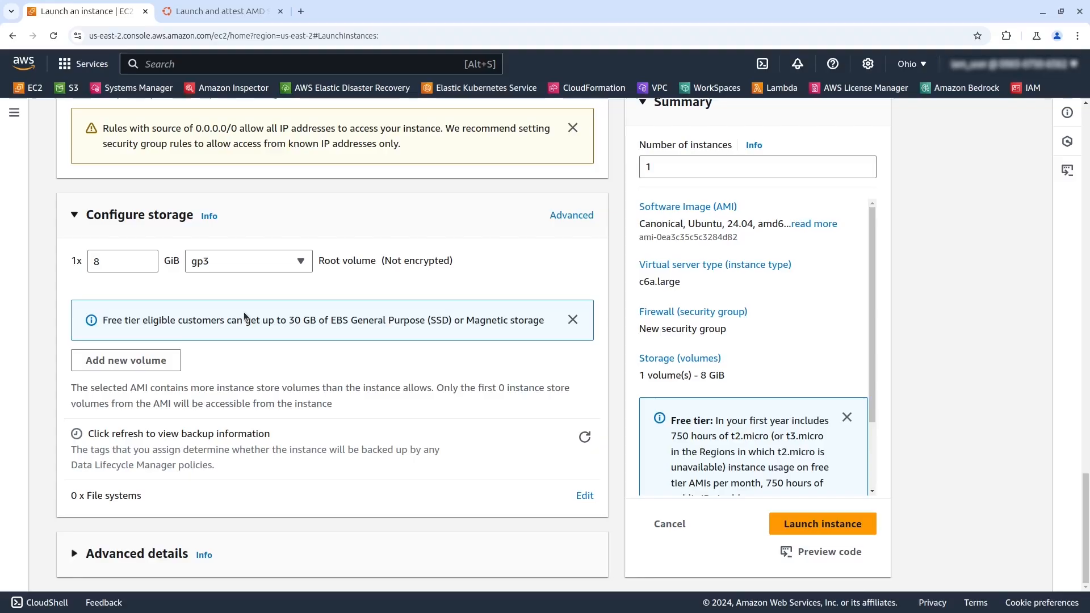
pyautogui.click(141, 553)
pyautogui.scroll(-1, 345, 420)
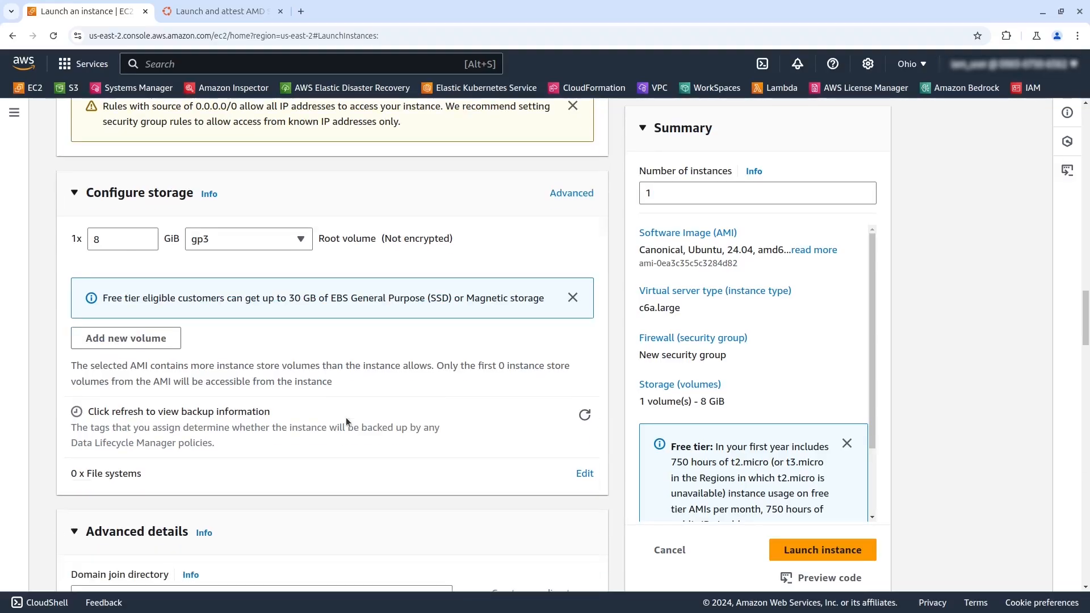
# - Set AMD SEV-SNP to Enabled in the instance's advanced details
pyautogui.scroll(-5, 342, 403)
pyautogui.scroll(-2, 338, 444)
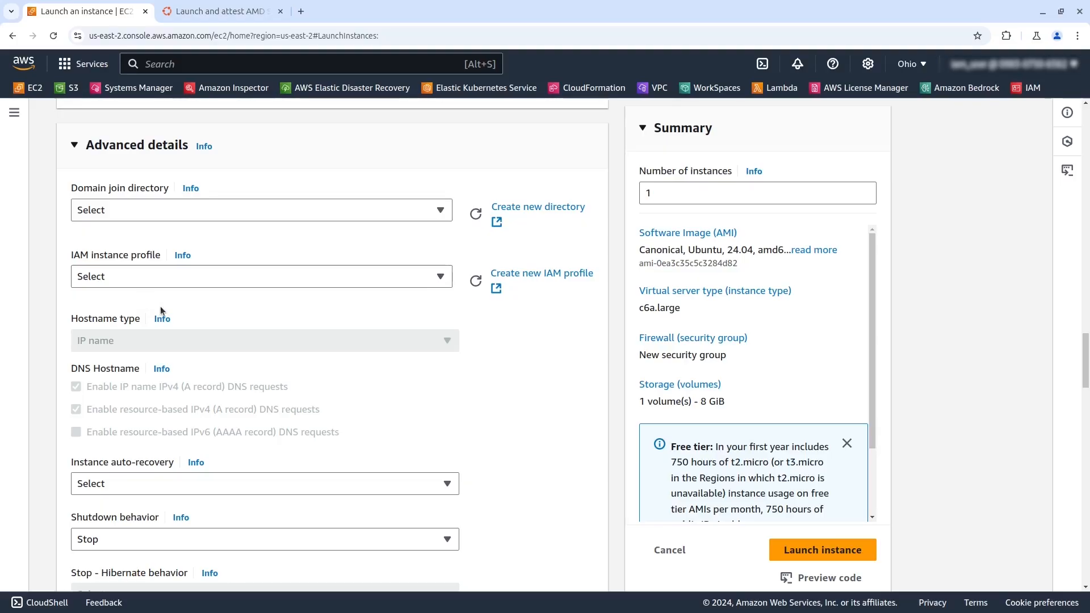
pyautogui.scroll(-6, 248, 328)
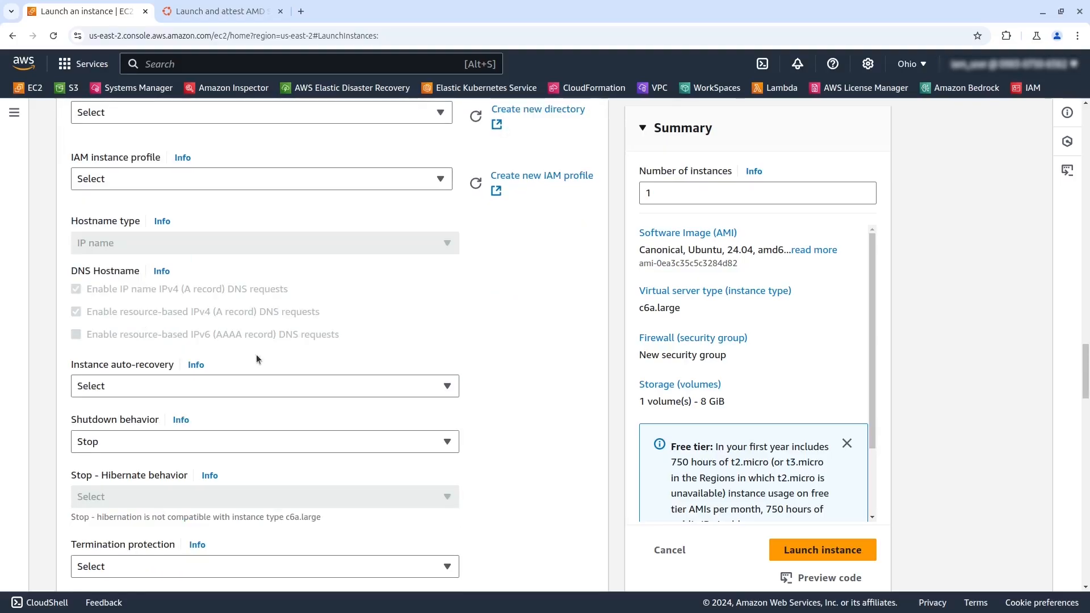
pyautogui.scroll(-5, 356, 289)
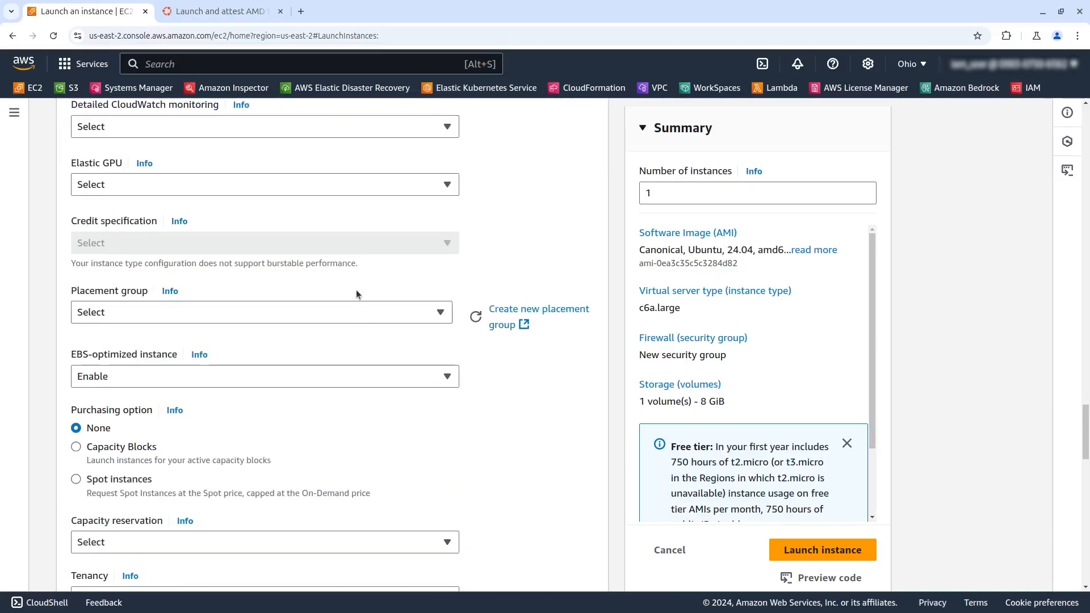
pyautogui.scroll(-7, 369, 285)
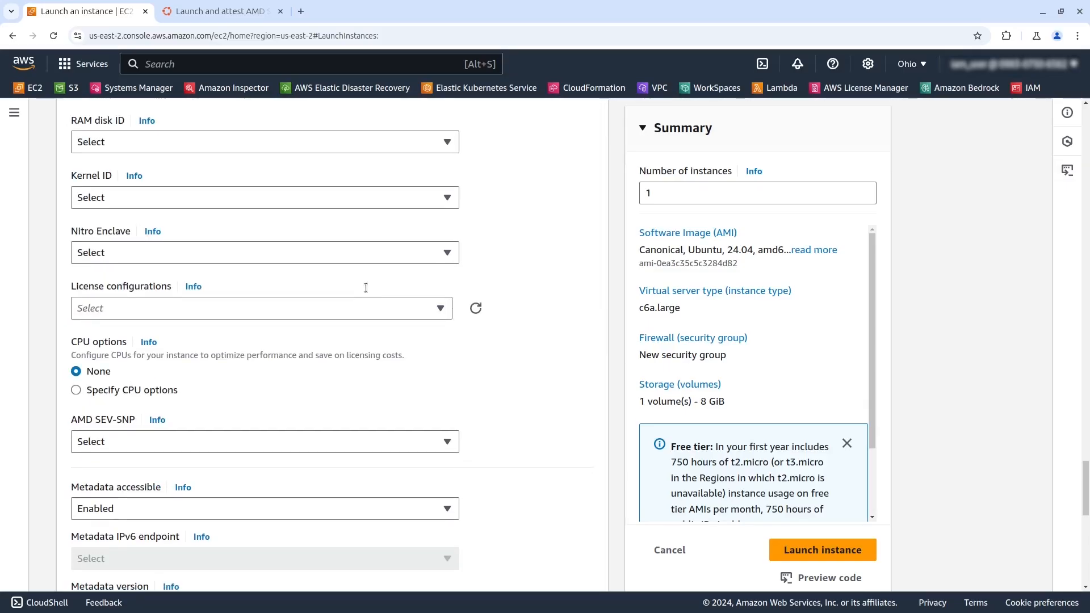
pyautogui.scroll(-1, 87, 344)
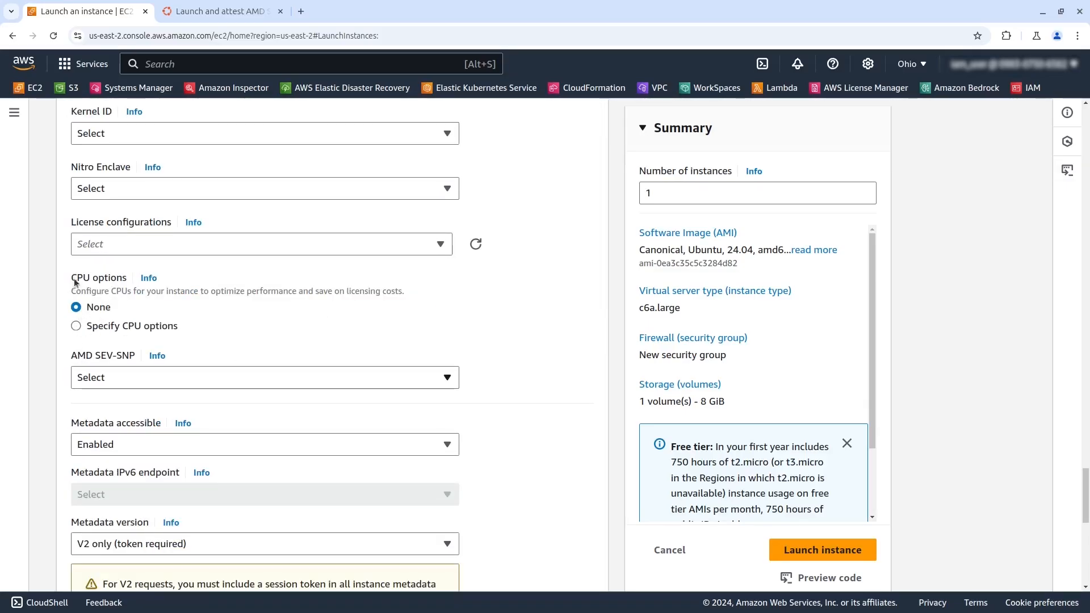
pyautogui.moveTo(76, 282); pyautogui.dragTo(125, 283)
pyautogui.click(124, 283)
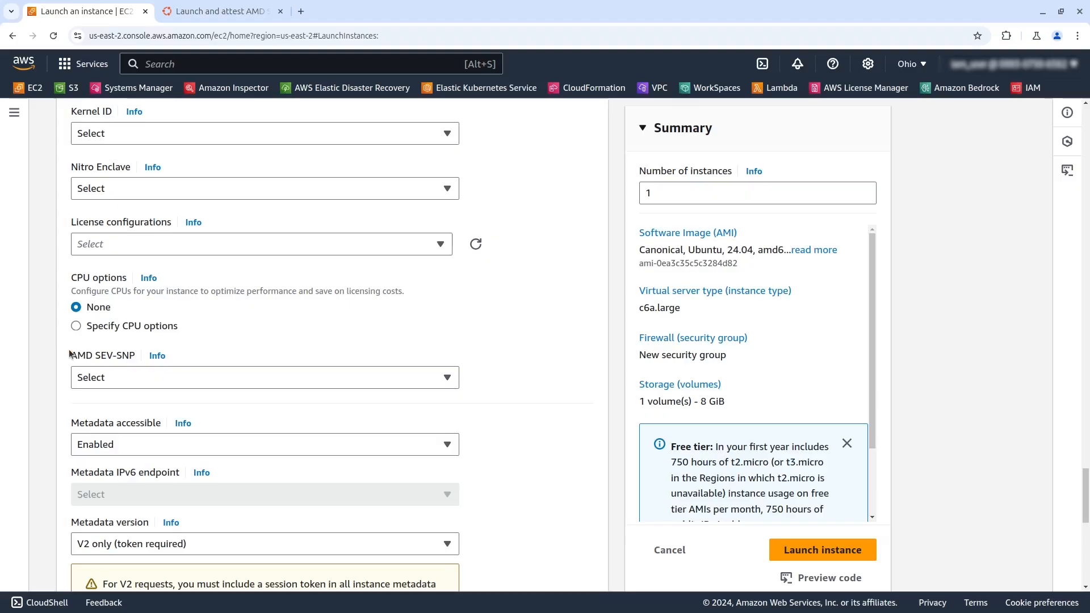
pyautogui.moveTo(71, 355); pyautogui.dragTo(129, 357)
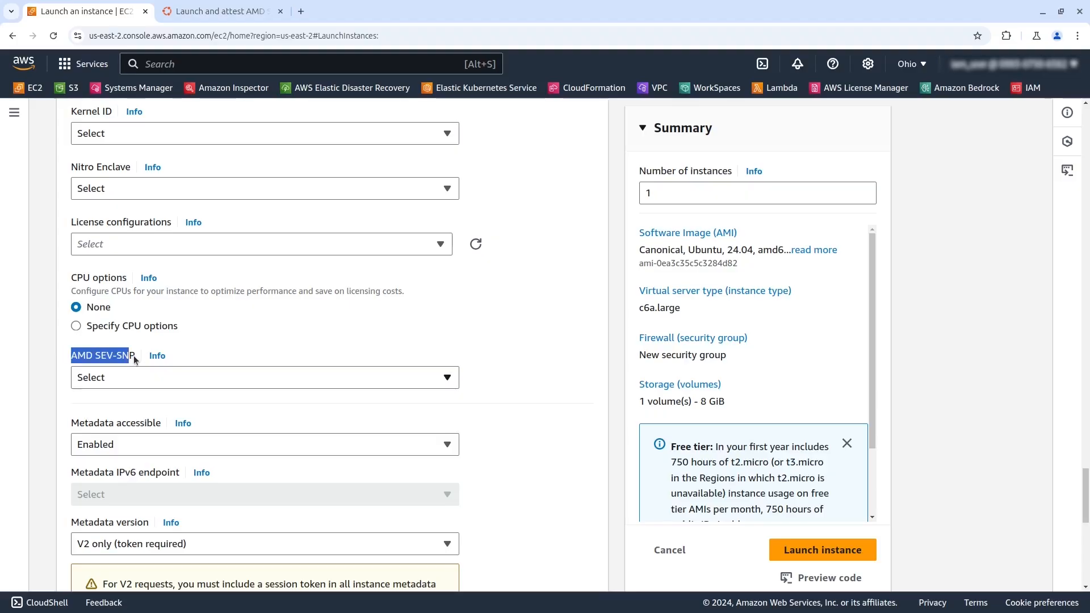
pyautogui.click(109, 379)
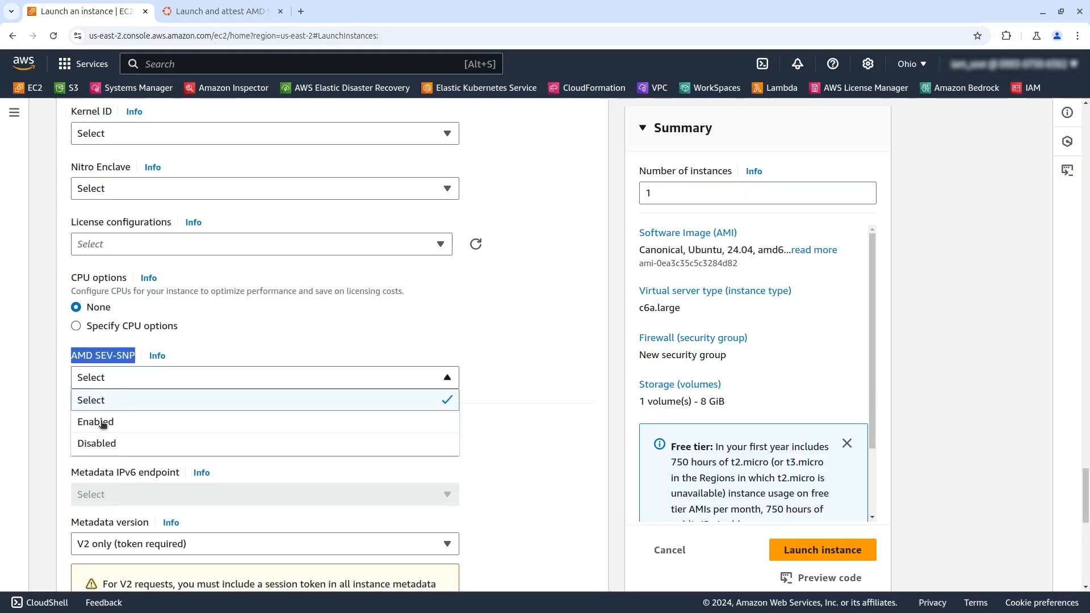
pyautogui.click(102, 423)
pyautogui.click(526, 367)
# - Check the remaining advanced settings and launch the configured instance
pyautogui.scroll(-8, 495, 380)
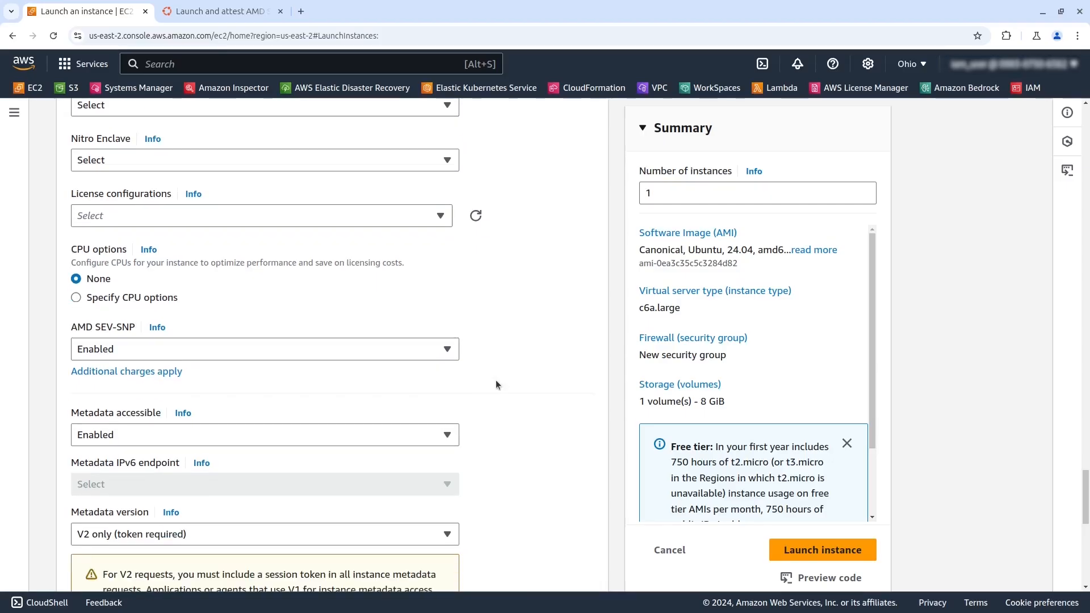
pyautogui.scroll(-1, 513, 377)
pyautogui.scroll(-1, 757, 483)
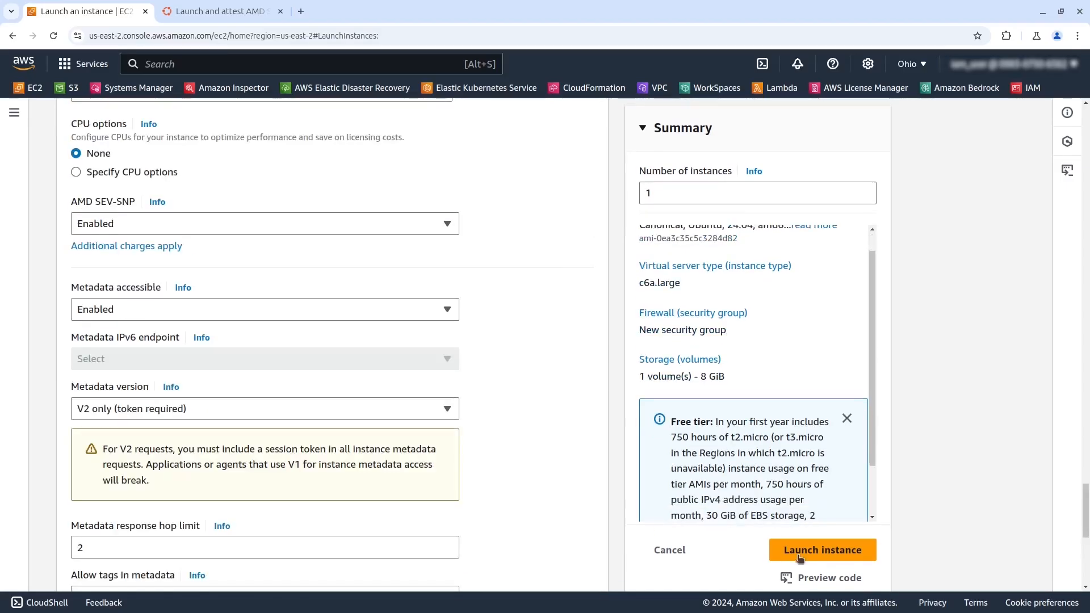
pyautogui.click(814, 555)
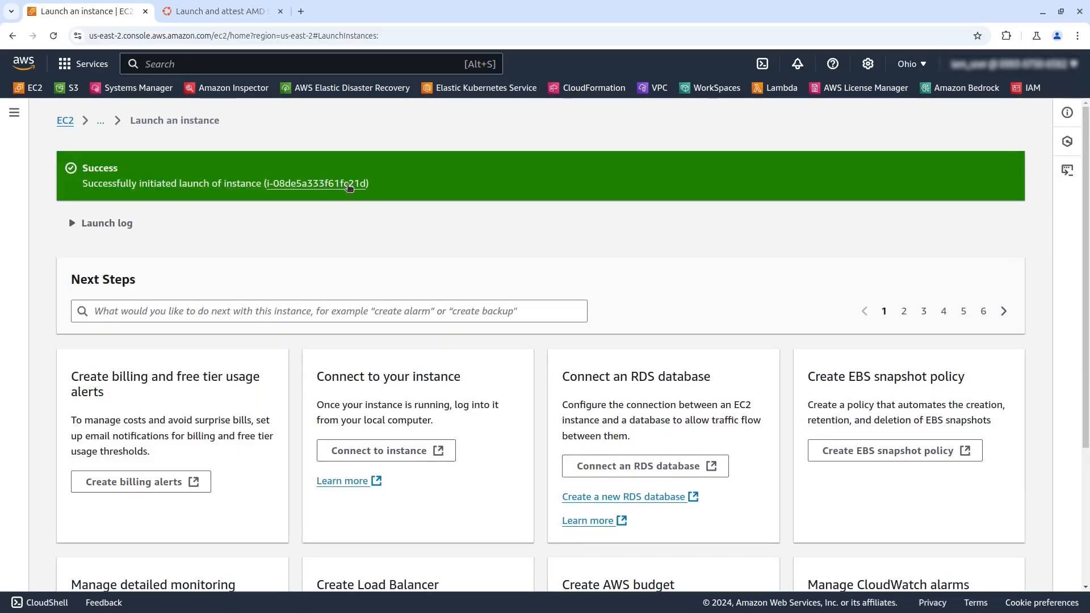
# - Open the newly launched instance and bring up its EC2 Instance Connect connection options
pyautogui.click(348, 185)
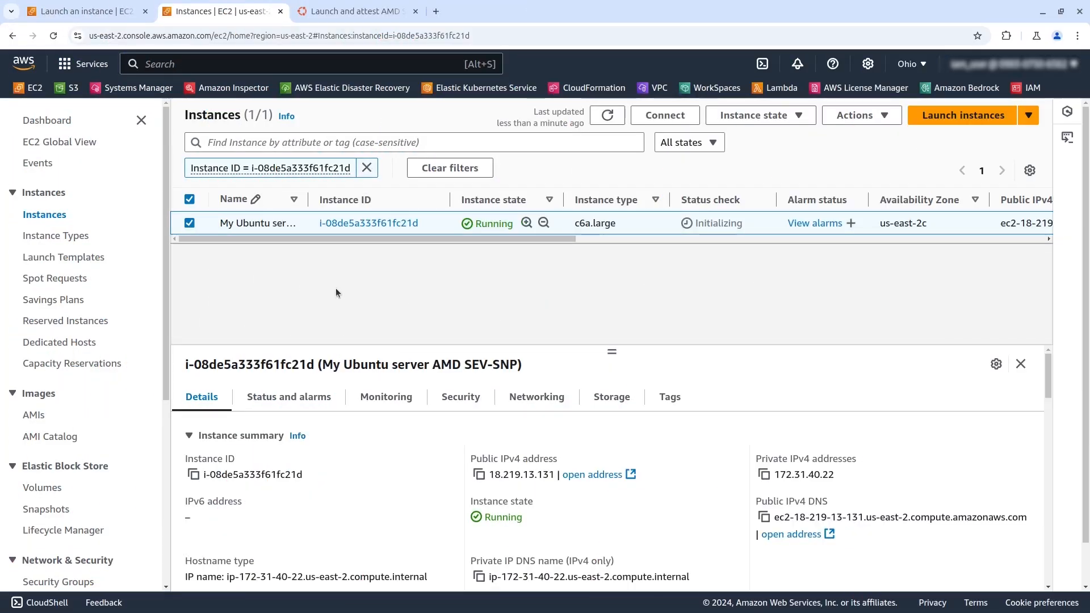
pyautogui.click(794, 119)
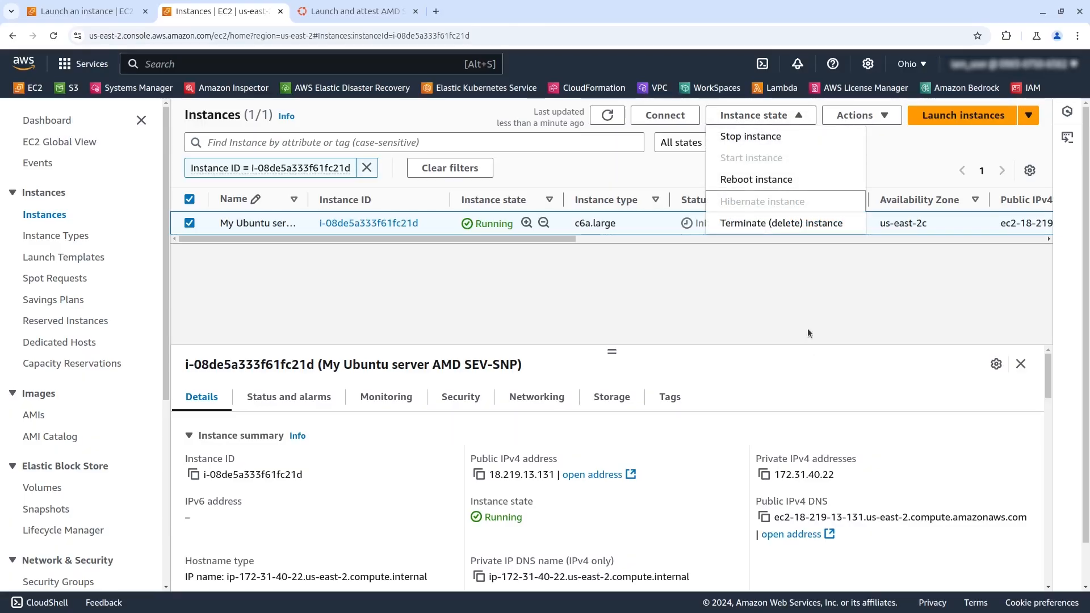
pyautogui.click(858, 117)
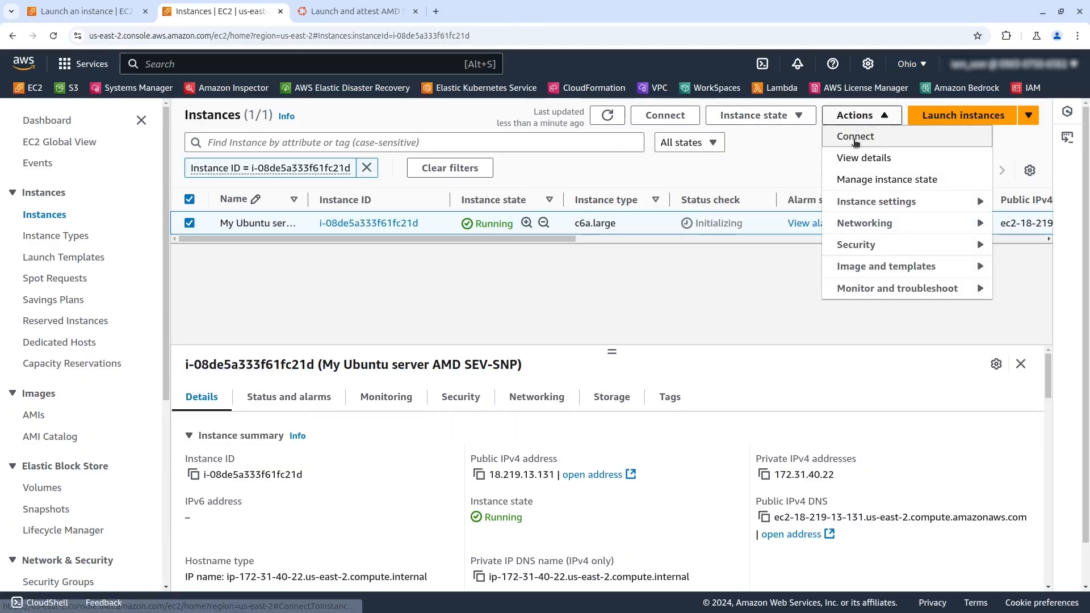
pyautogui.click(856, 137)
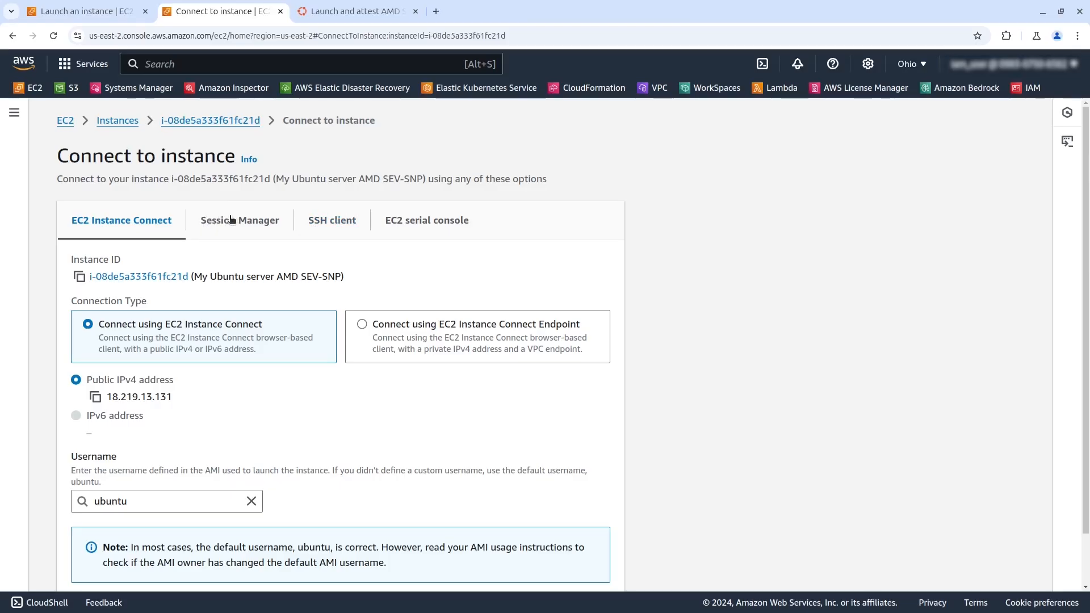
pyautogui.scroll(-1, 227, 281)
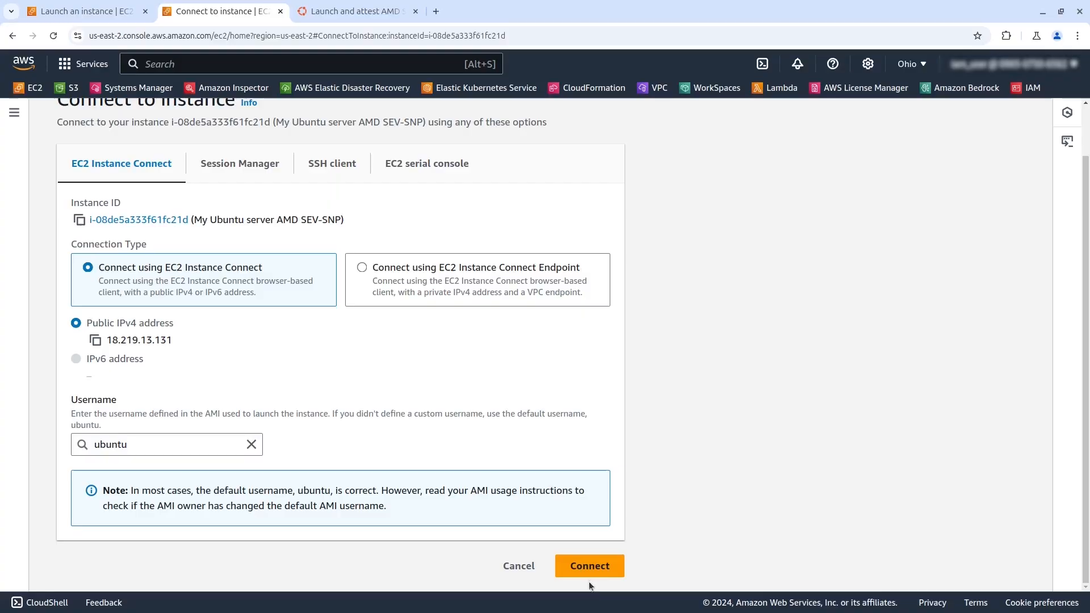
# - Connect to the instance as ubuntu through EC2 Instance Connect and run "sudo dmesg | grep -i SEV-SNP" in its terminal
pyautogui.click(579, 567)
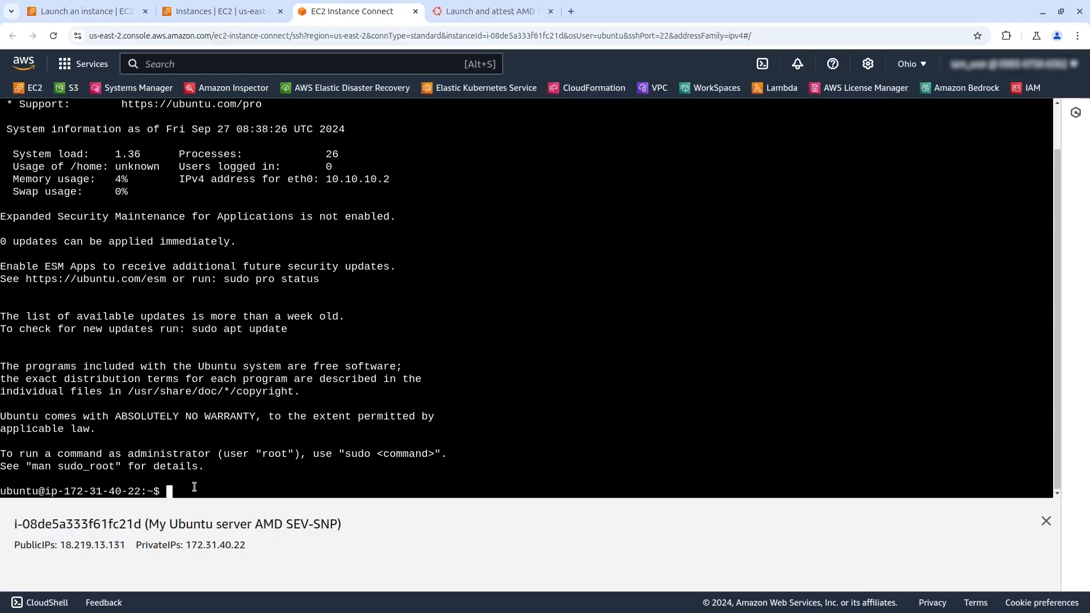
pyautogui.write('sudo dmesg | grep ')
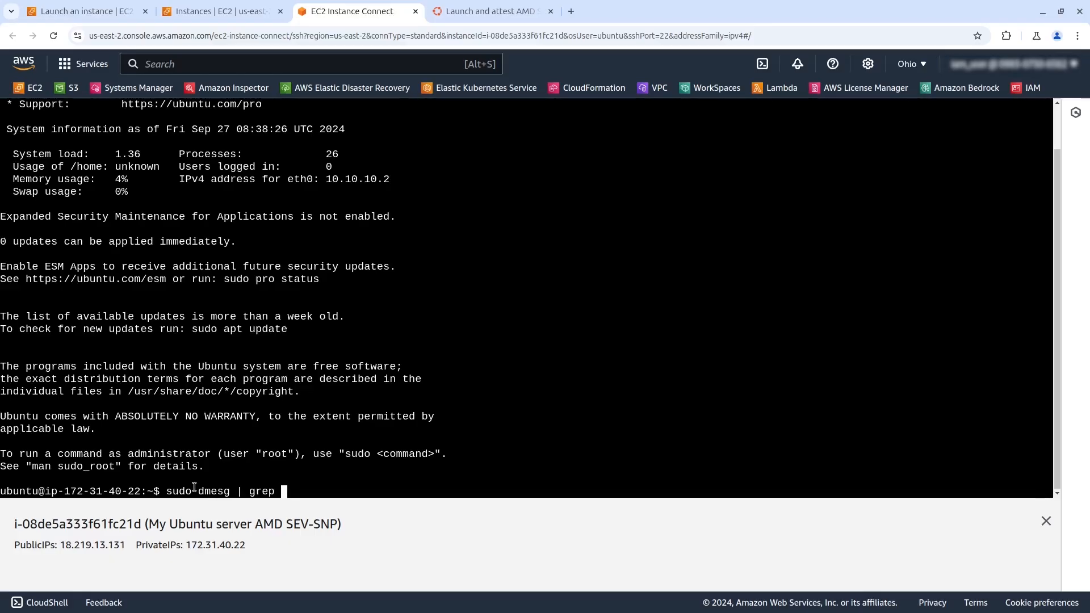
pyautogui.write('-i SEV-SNP')
pyautogui.press('Return')
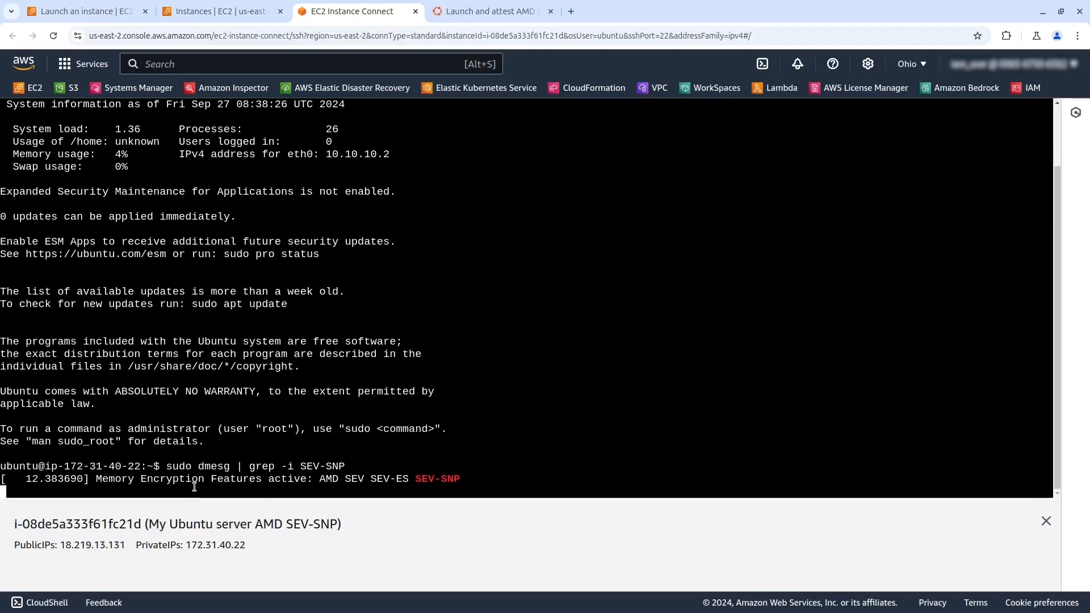
# - Highlight the dmesg command and its output line to examine which memory encryption features are active
pyautogui.moveTo(466, 480); pyautogui.dragTo(32, 455)
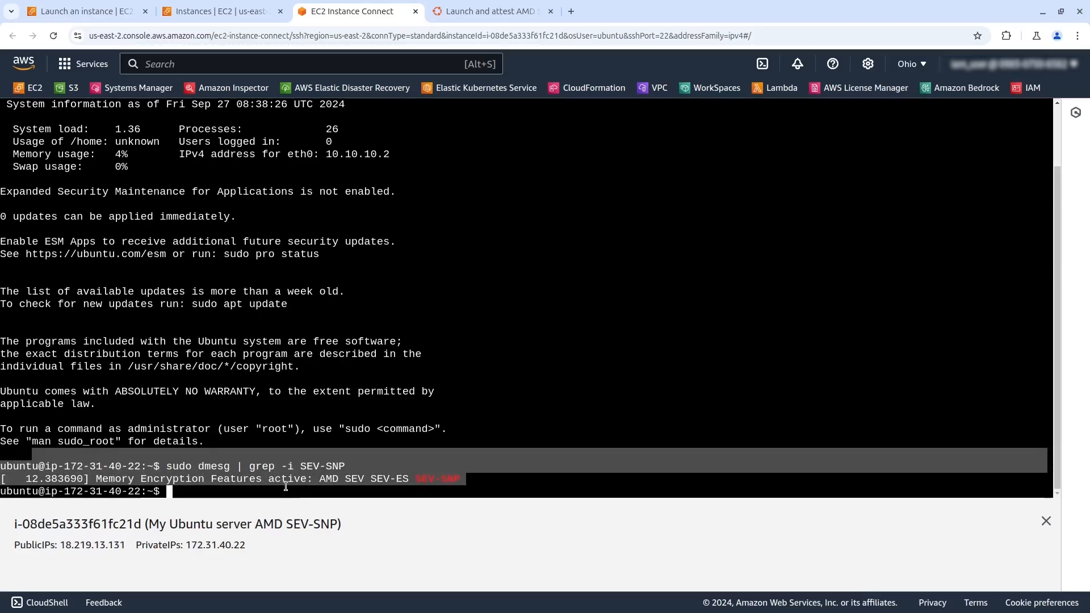
pyautogui.moveTo(318, 479); pyautogui.dragTo(465, 480)
pyautogui.click(226, 492)
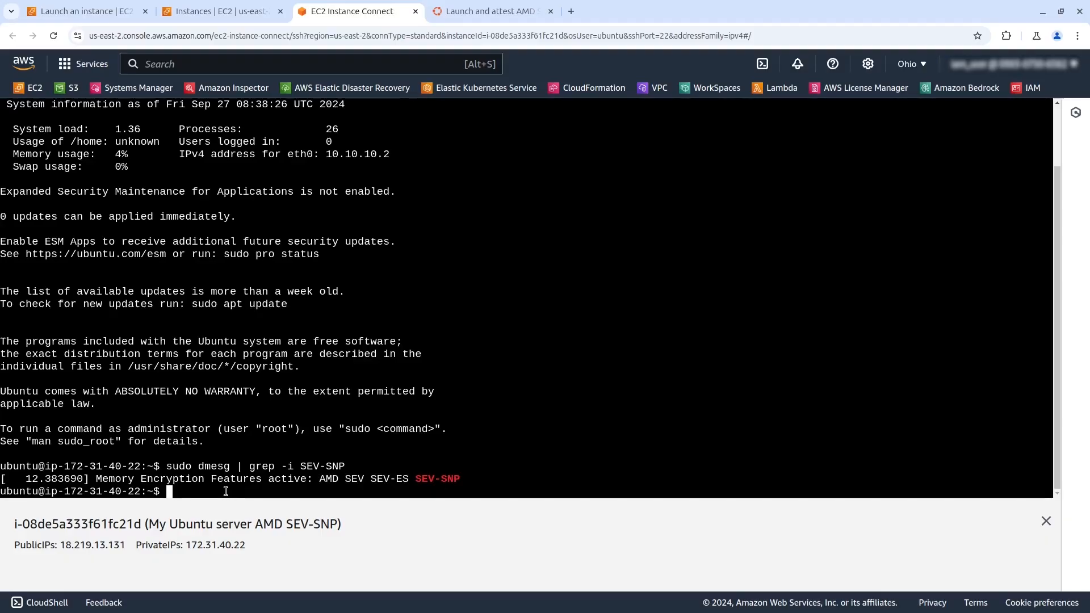
pyautogui.moveTo(370, 466); pyautogui.dragTo(170, 470)
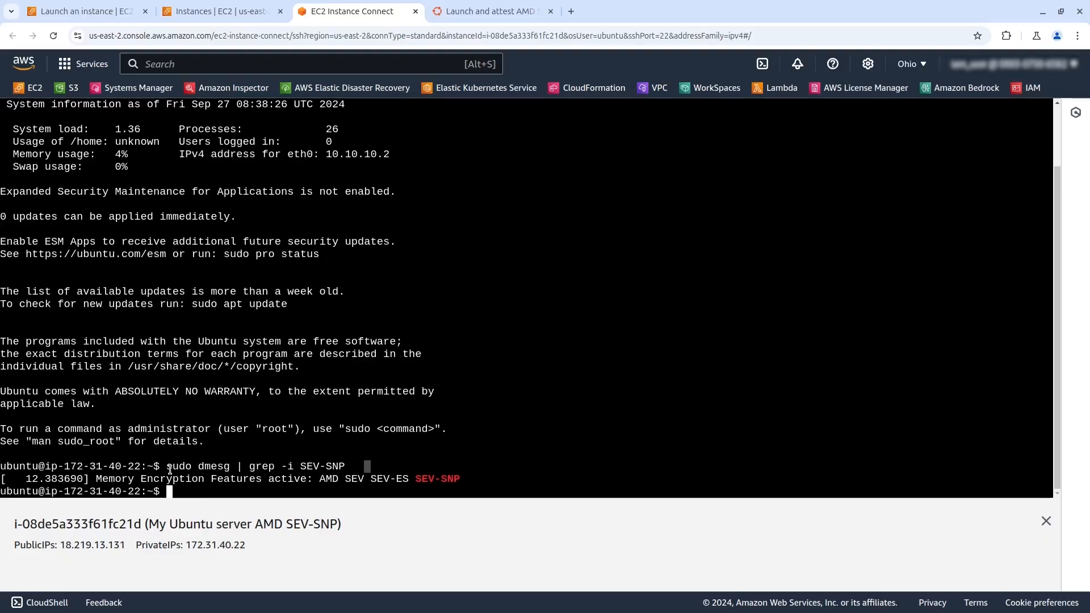